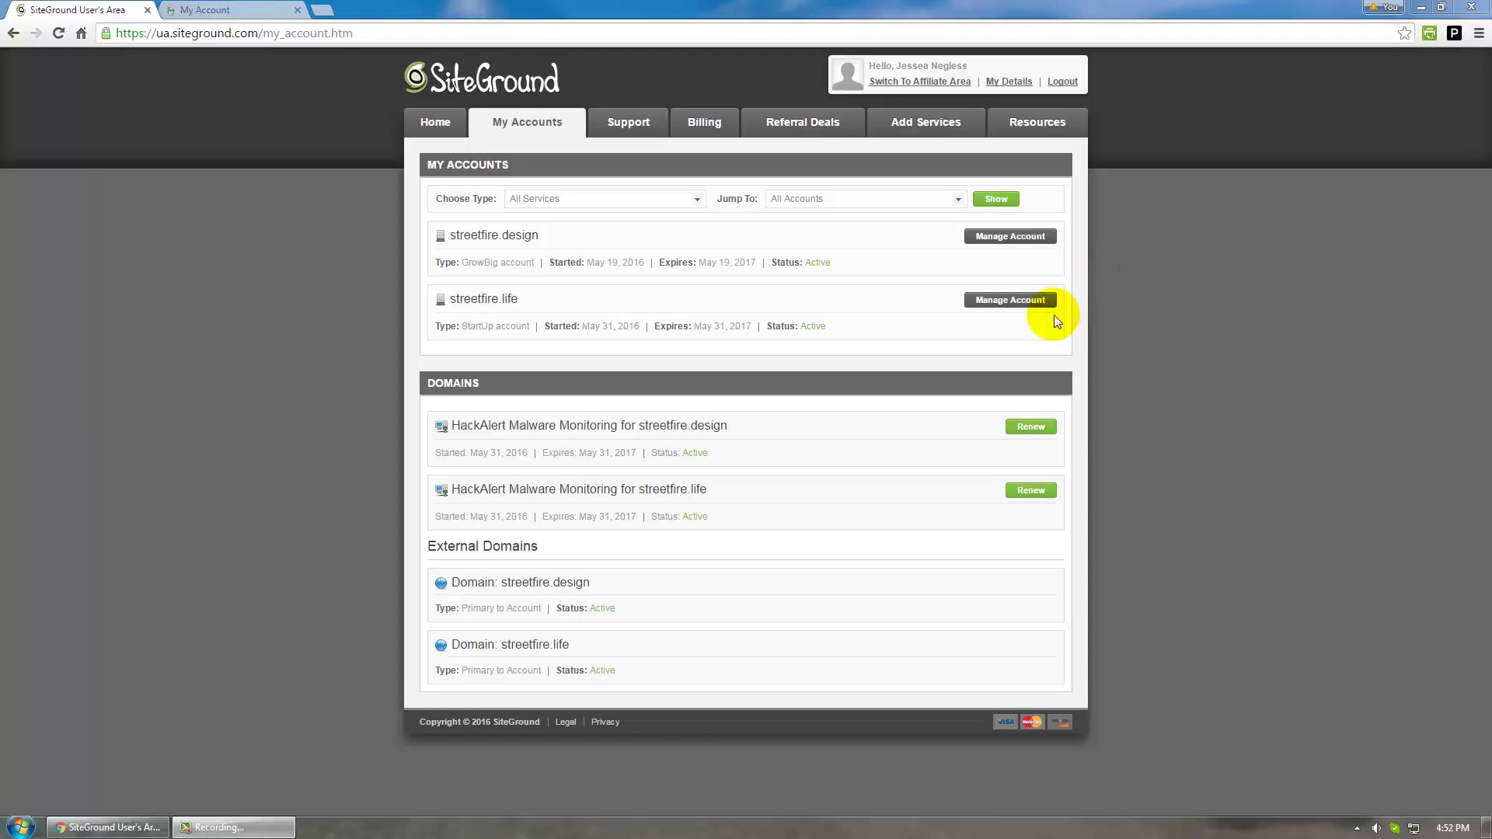
Open the management page of the streetfire.life hosting account and show its information and settings.
click(980, 303)
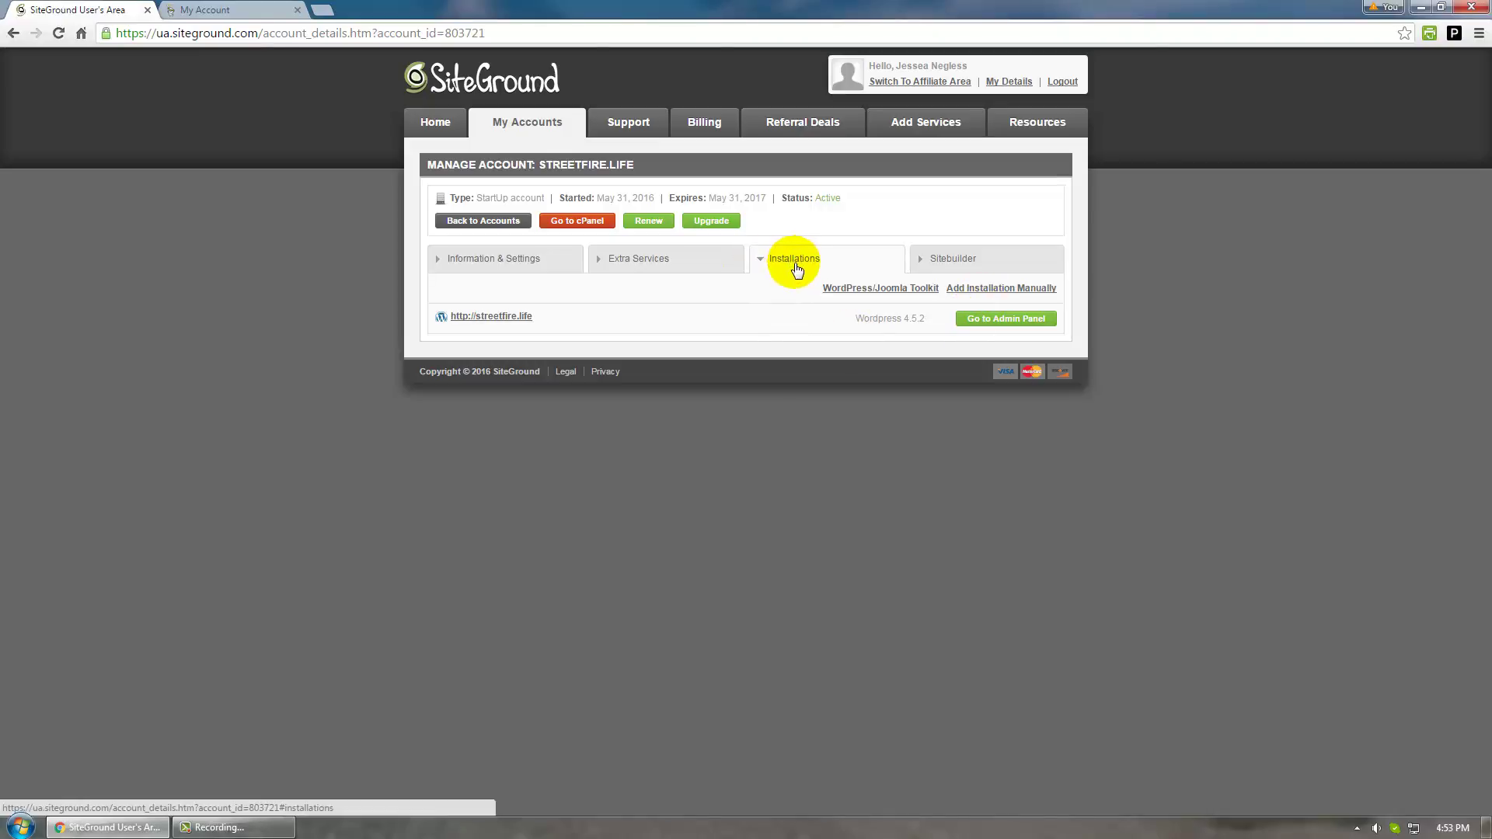
click(493, 265)
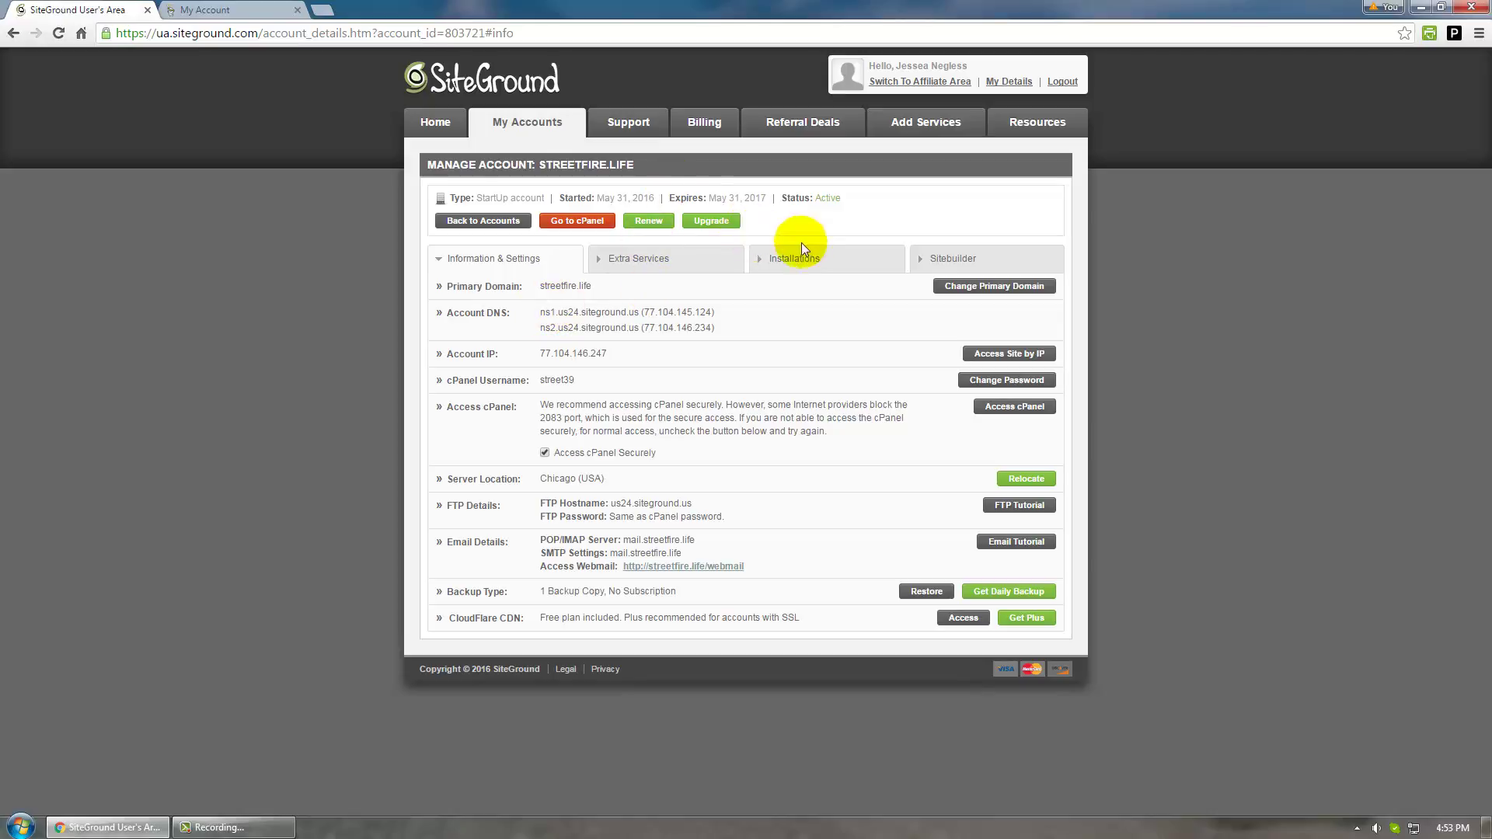
Switch to GoDaddy, list the owned domains with 20 results per page, and open DNS management for streetfire.life.
click(218, 15)
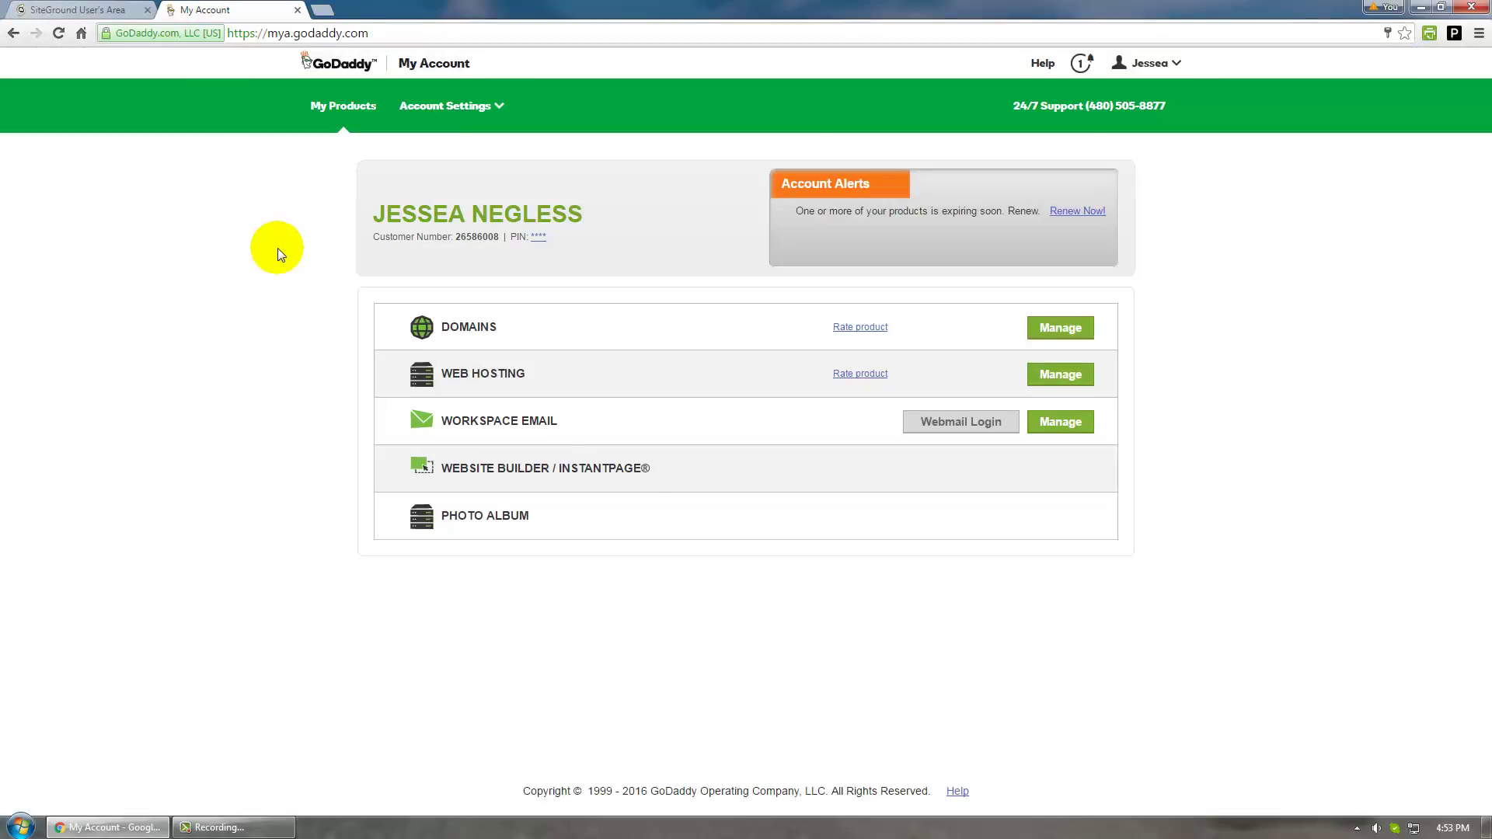
click(464, 335)
scroll(332, 359, down, 2)
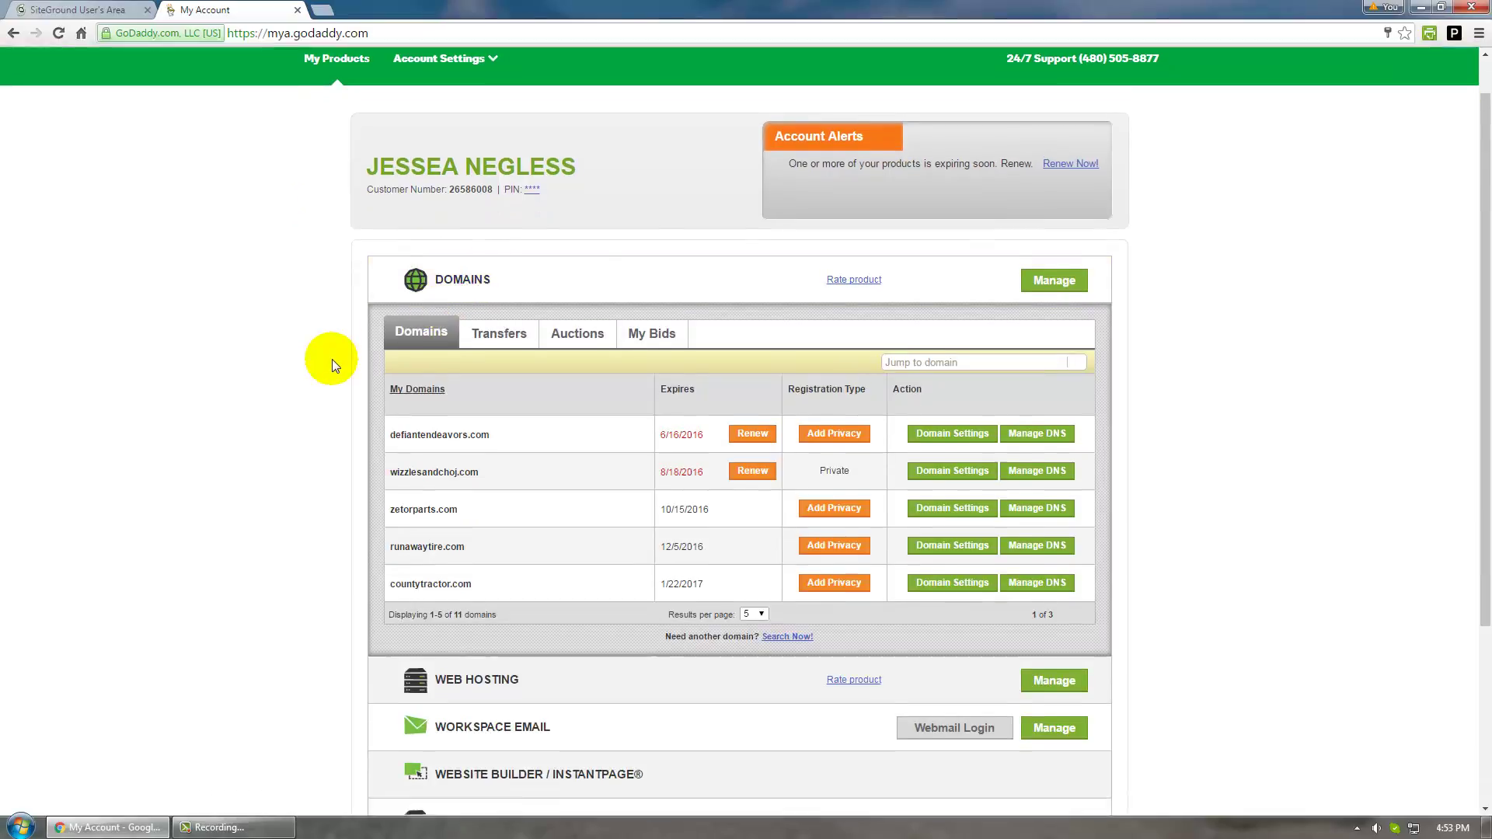
click(747, 482)
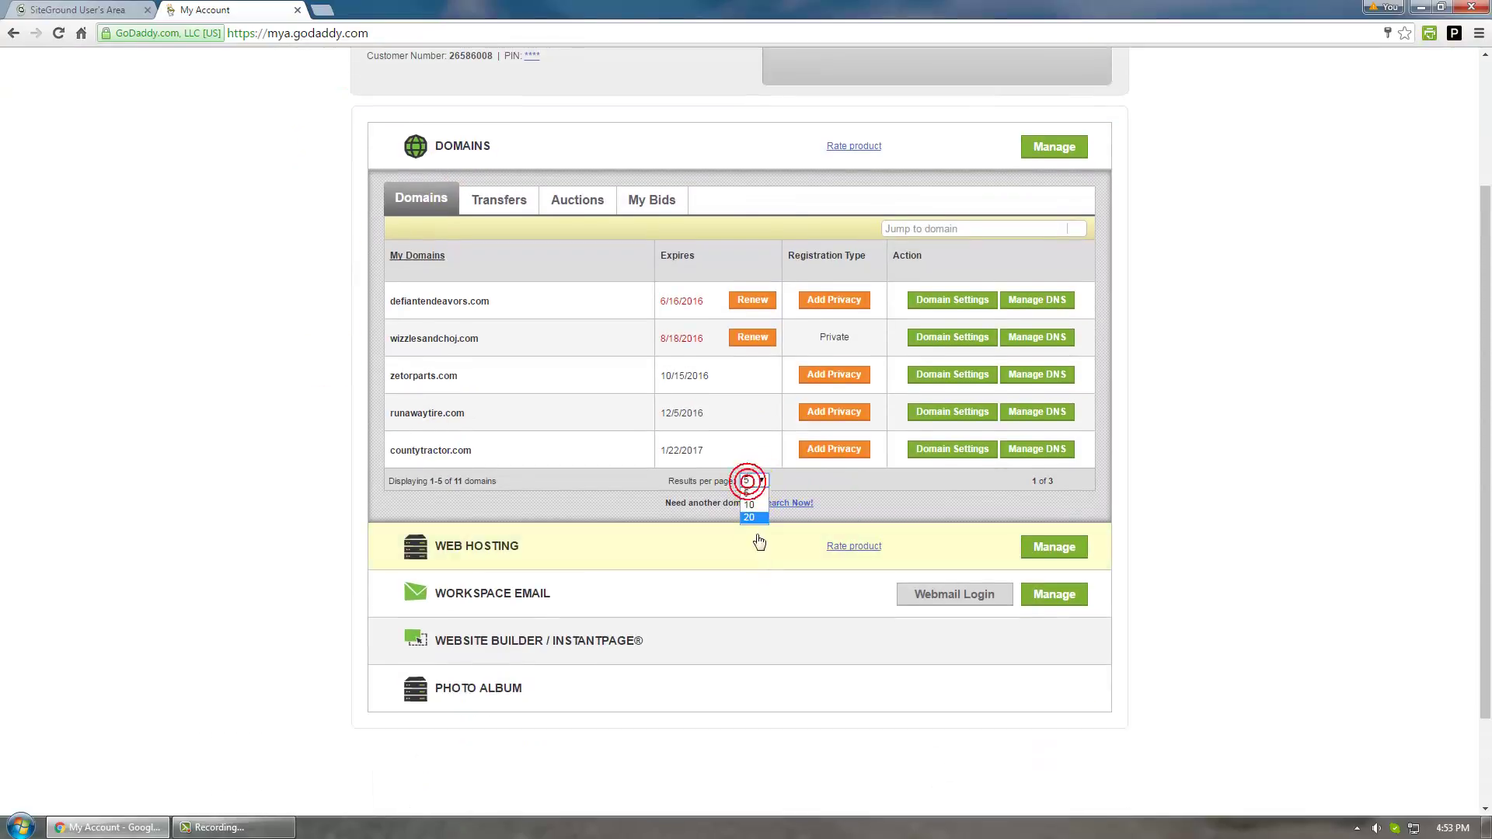
click(748, 512)
scroll(1317, 410, down, 1)
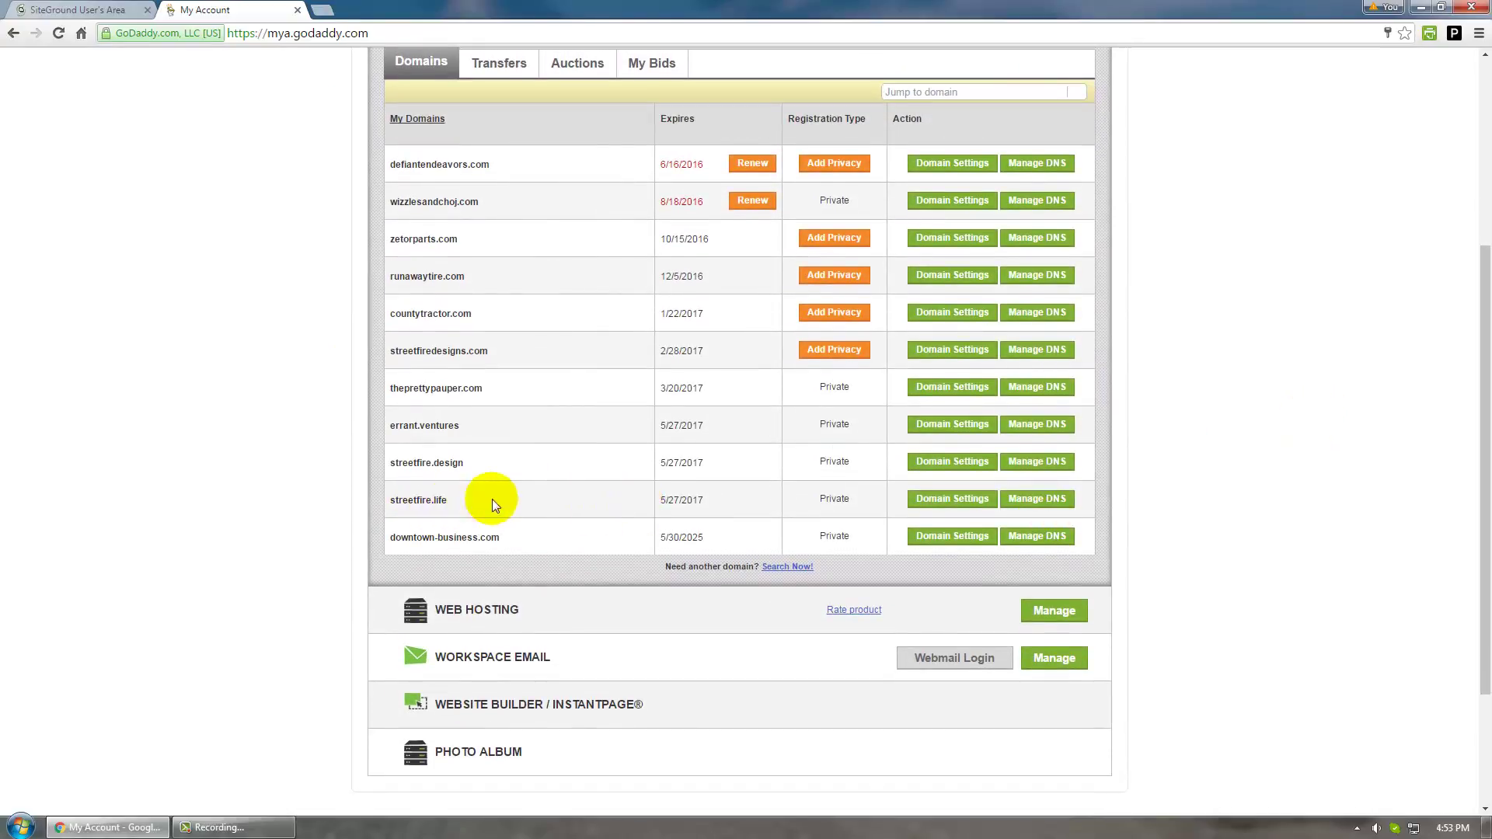
click(1035, 501)
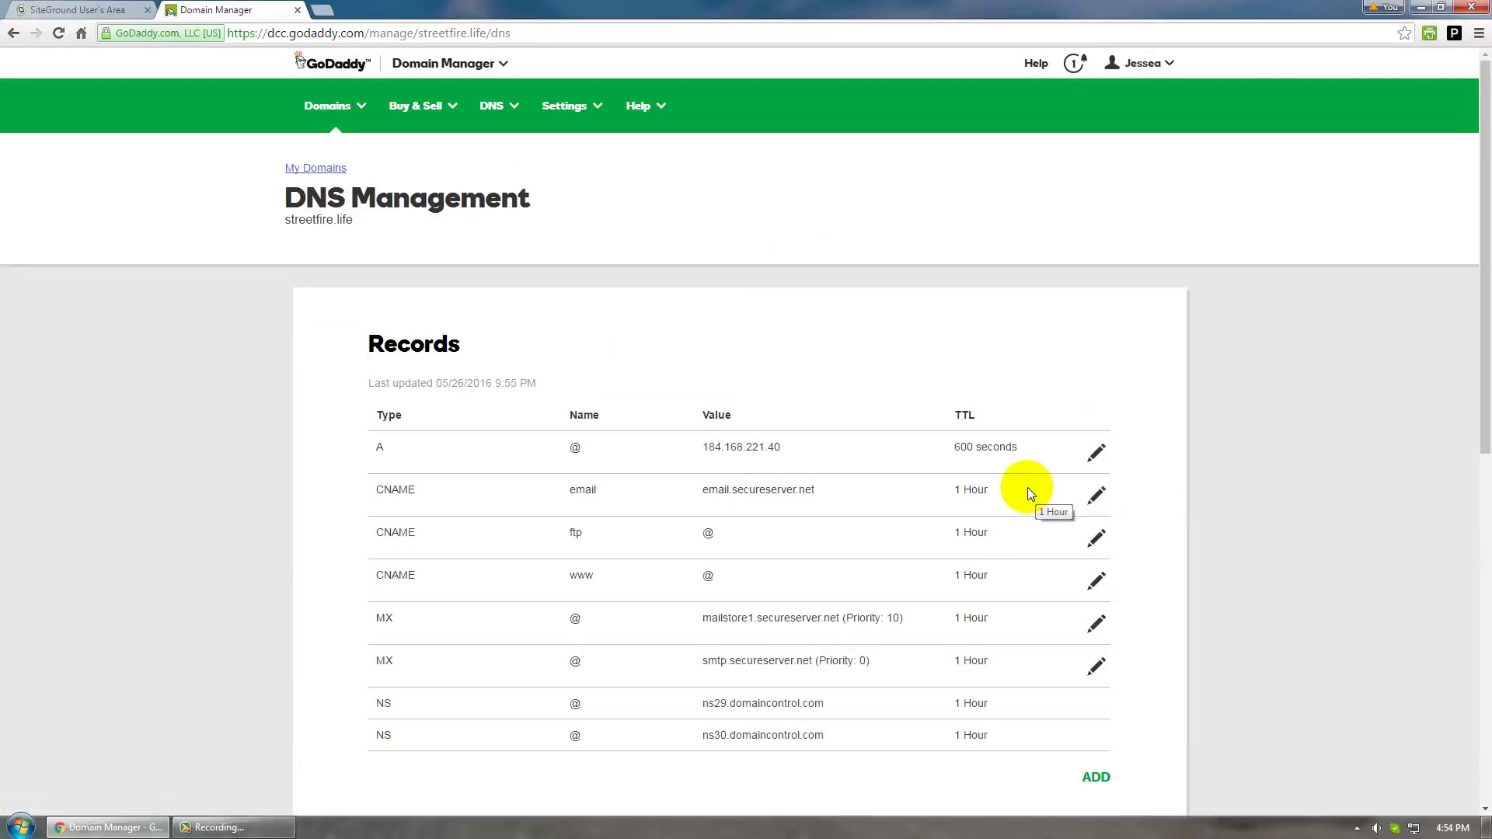
Start changing the nameservers of streetfire.life and set the nameserver type to Custom.
scroll(1028, 488, down, 1)
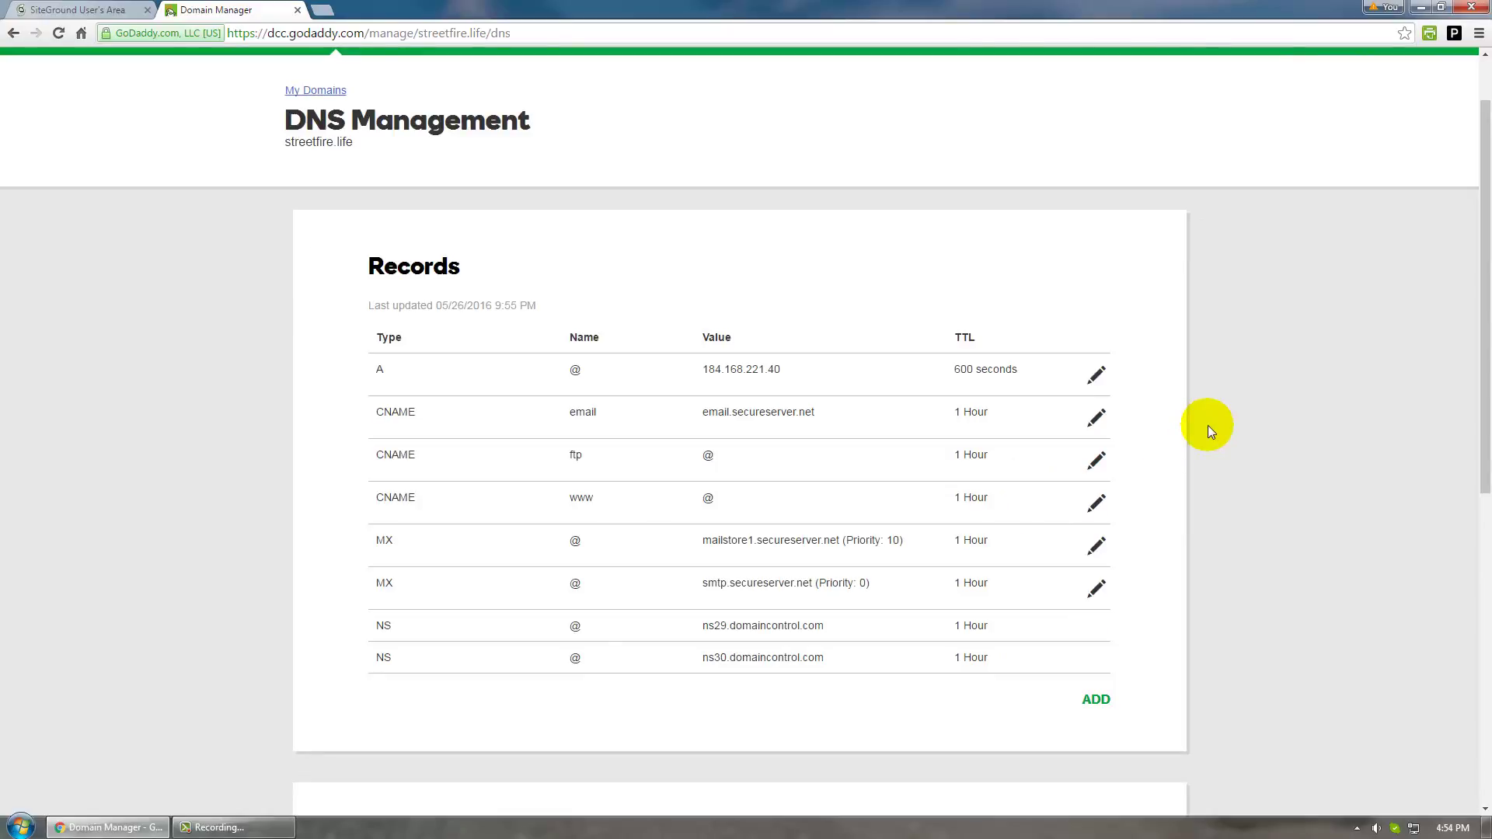
scroll(1270, 410, down, 1)
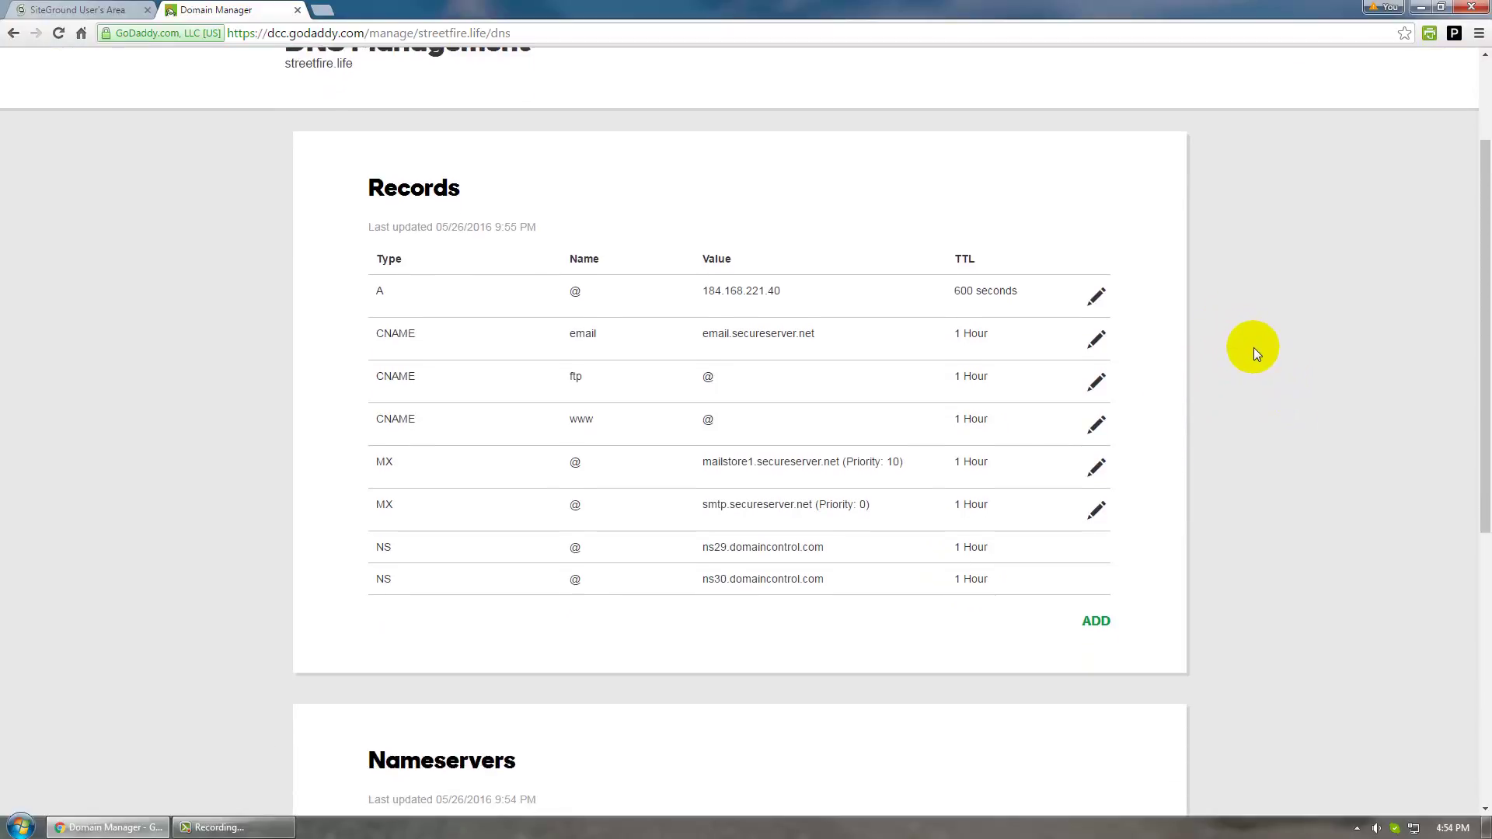
scroll(1254, 347, down, 1)
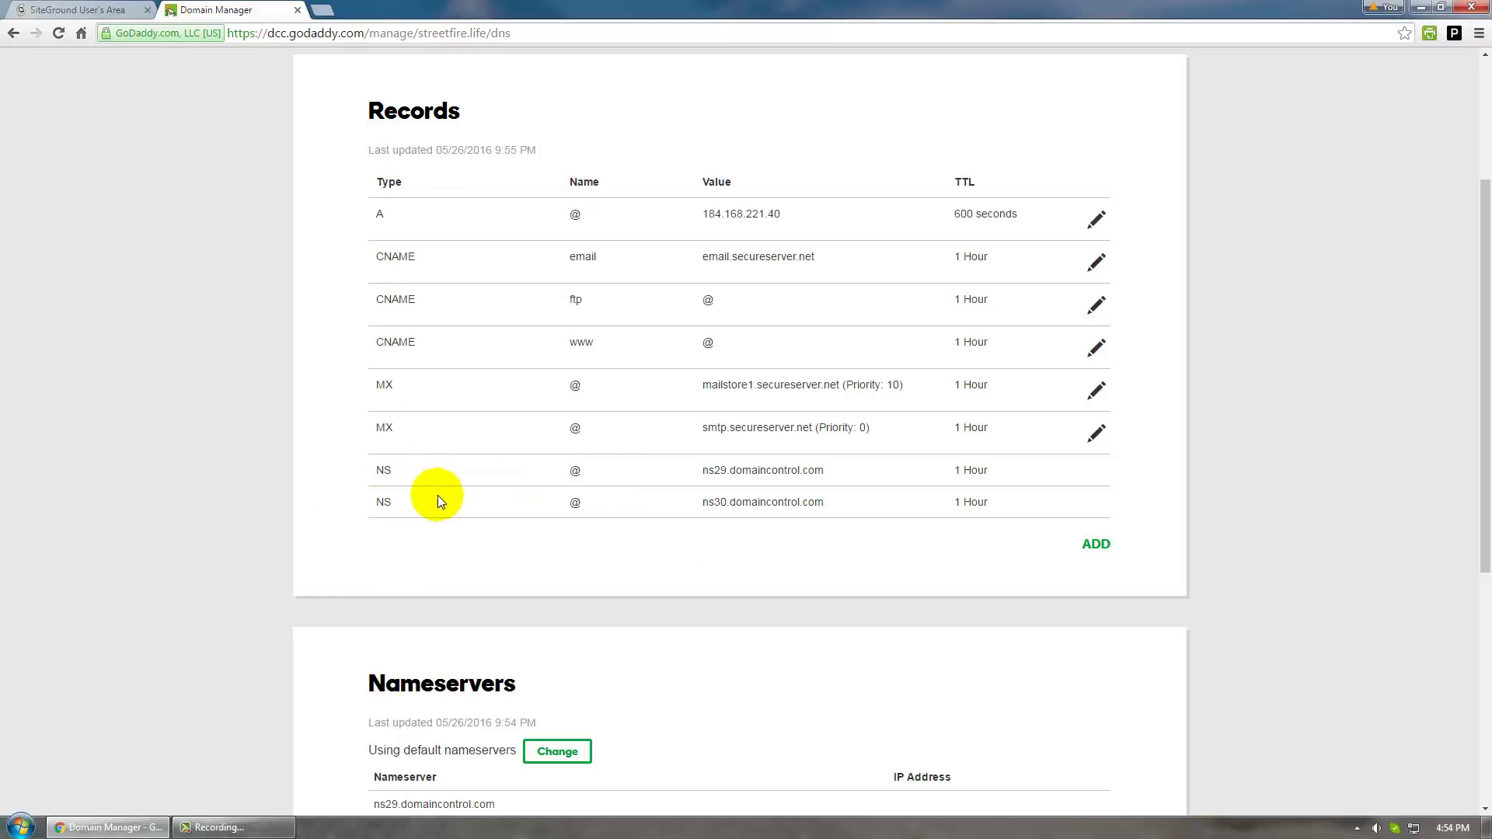
scroll(918, 466, up, 1)
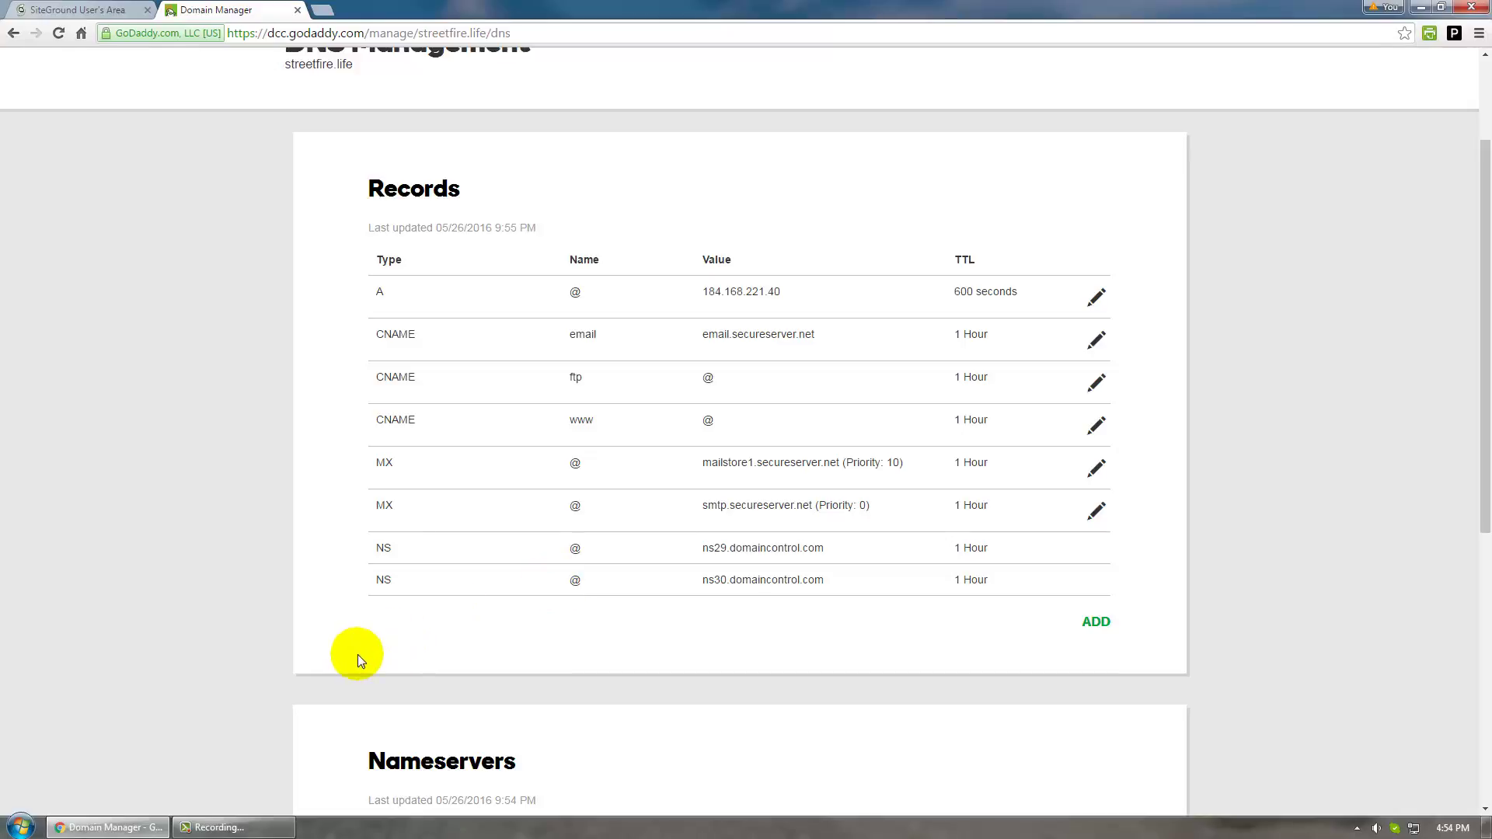
scroll(358, 655, down, 2)
scroll(377, 435, down, 2)
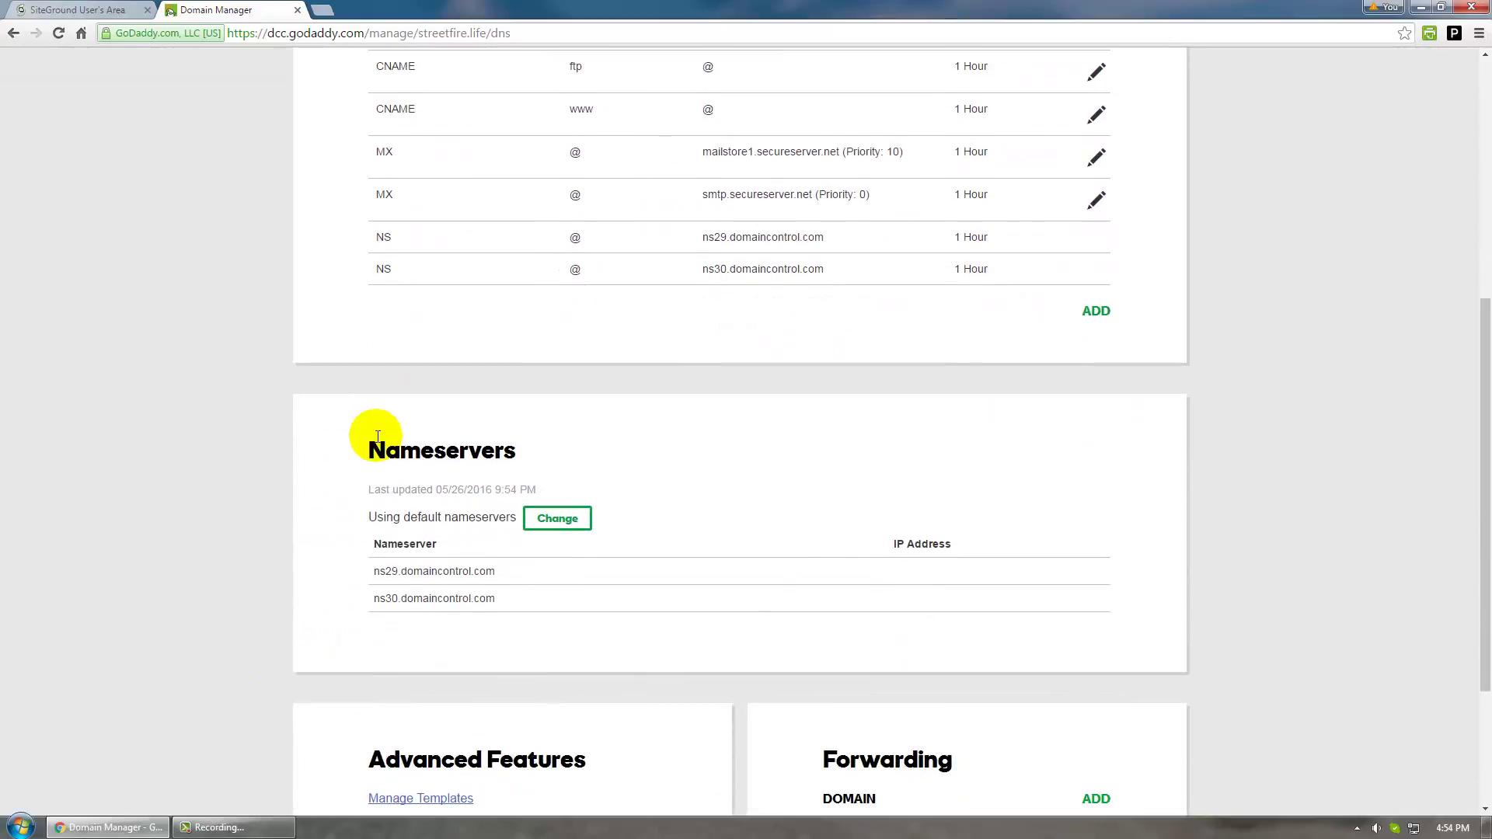
scroll(629, 447, down, 2)
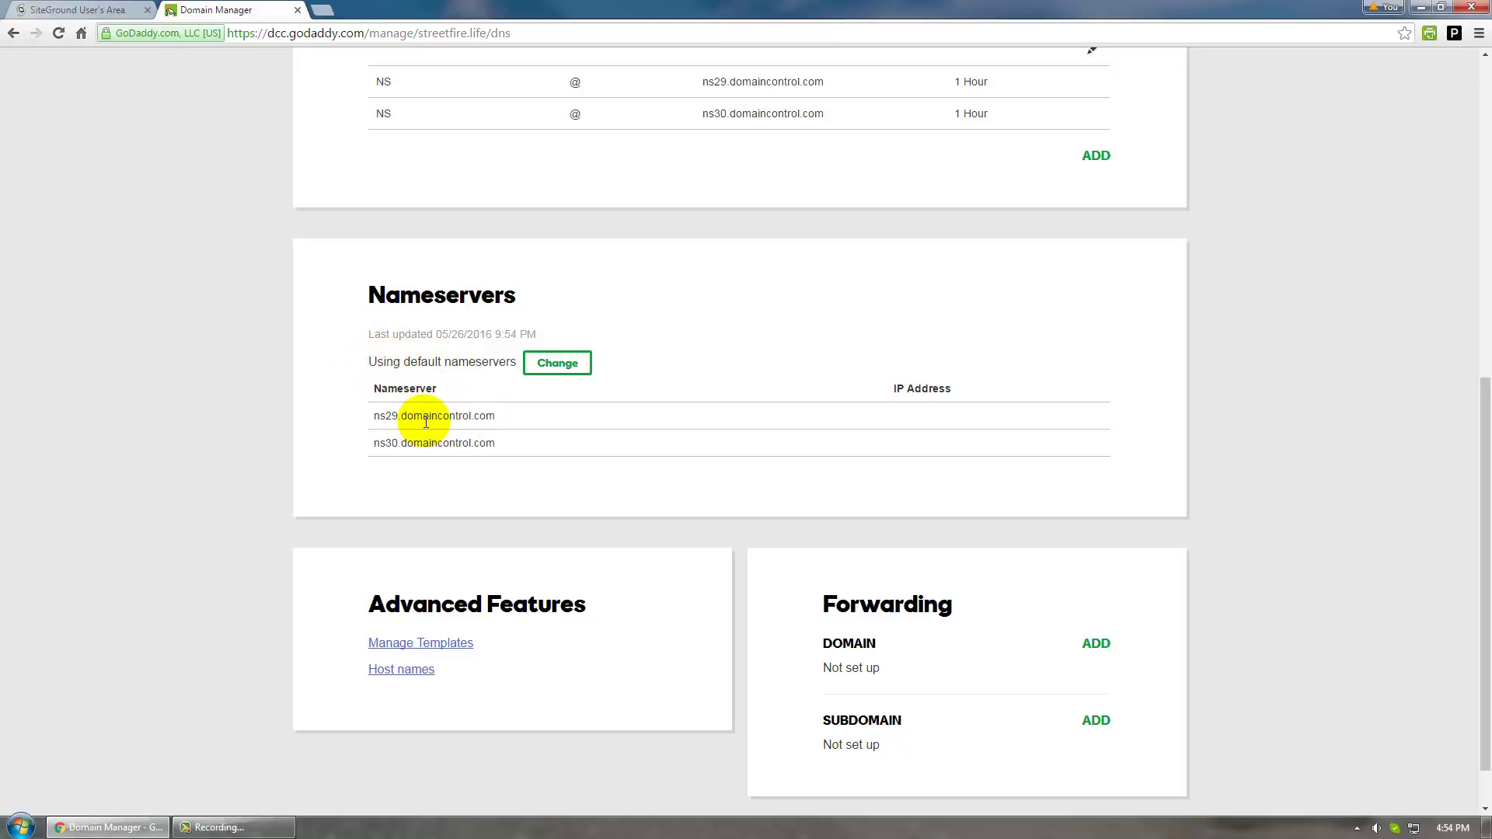
click(542, 373)
click(537, 393)
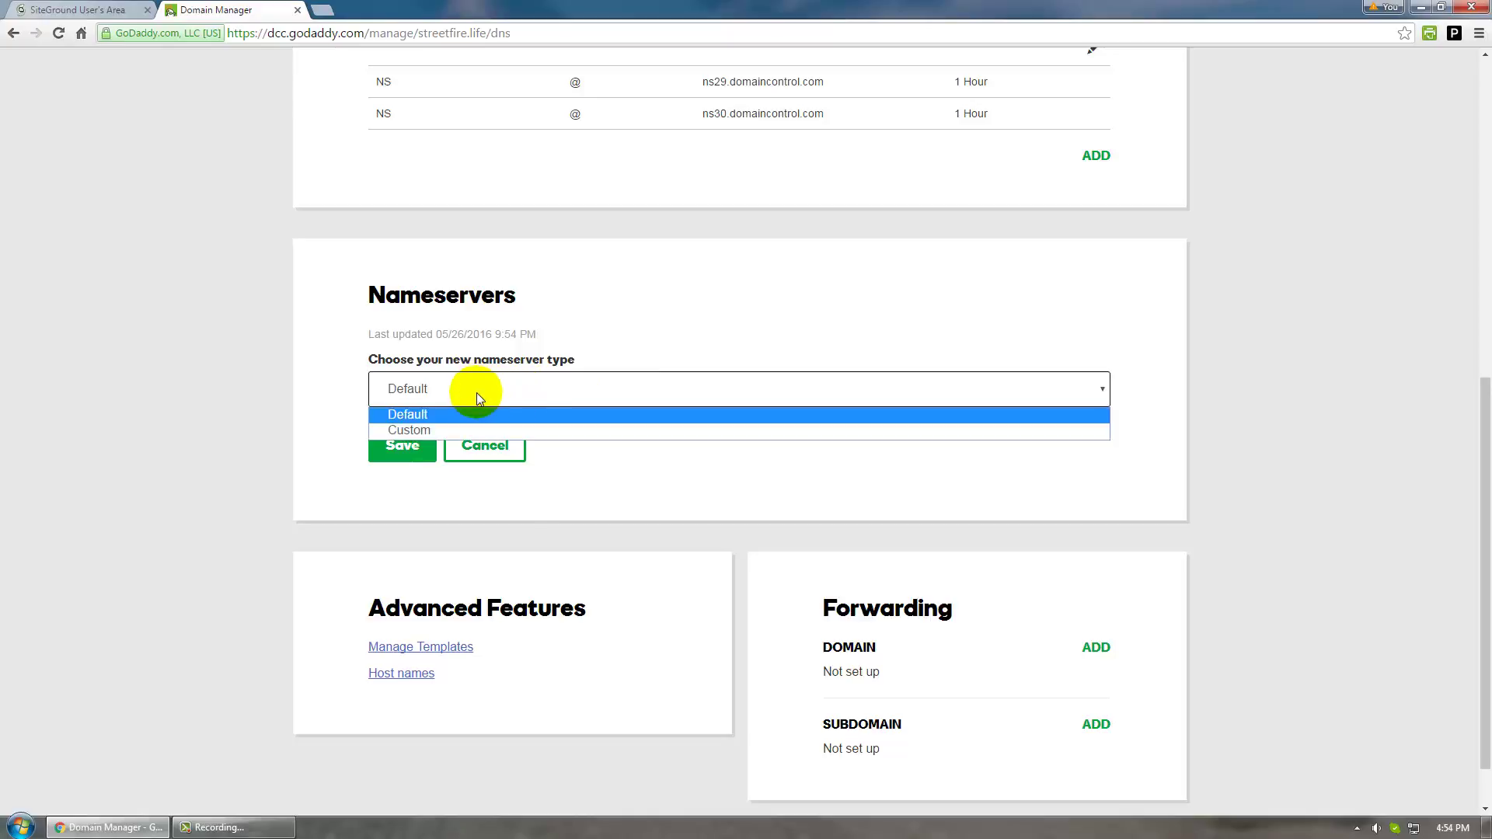
click(429, 430)
scroll(536, 452, down, 1)
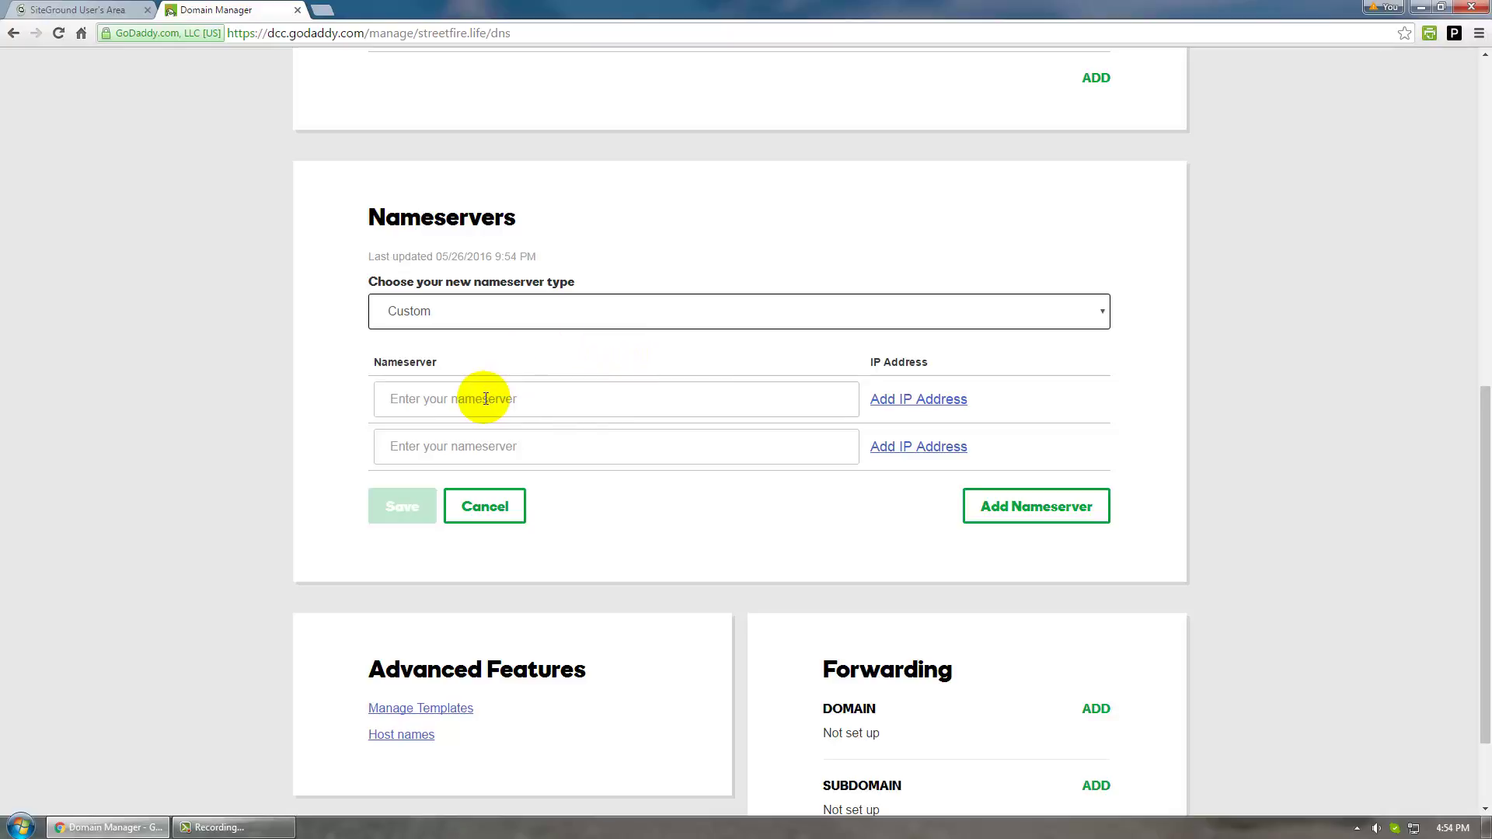
Copy the first account DNS name, ns1.us24.siteground.us, from SiteGround and enter it as the first nameserver in GoDaddy.
click(64, 14)
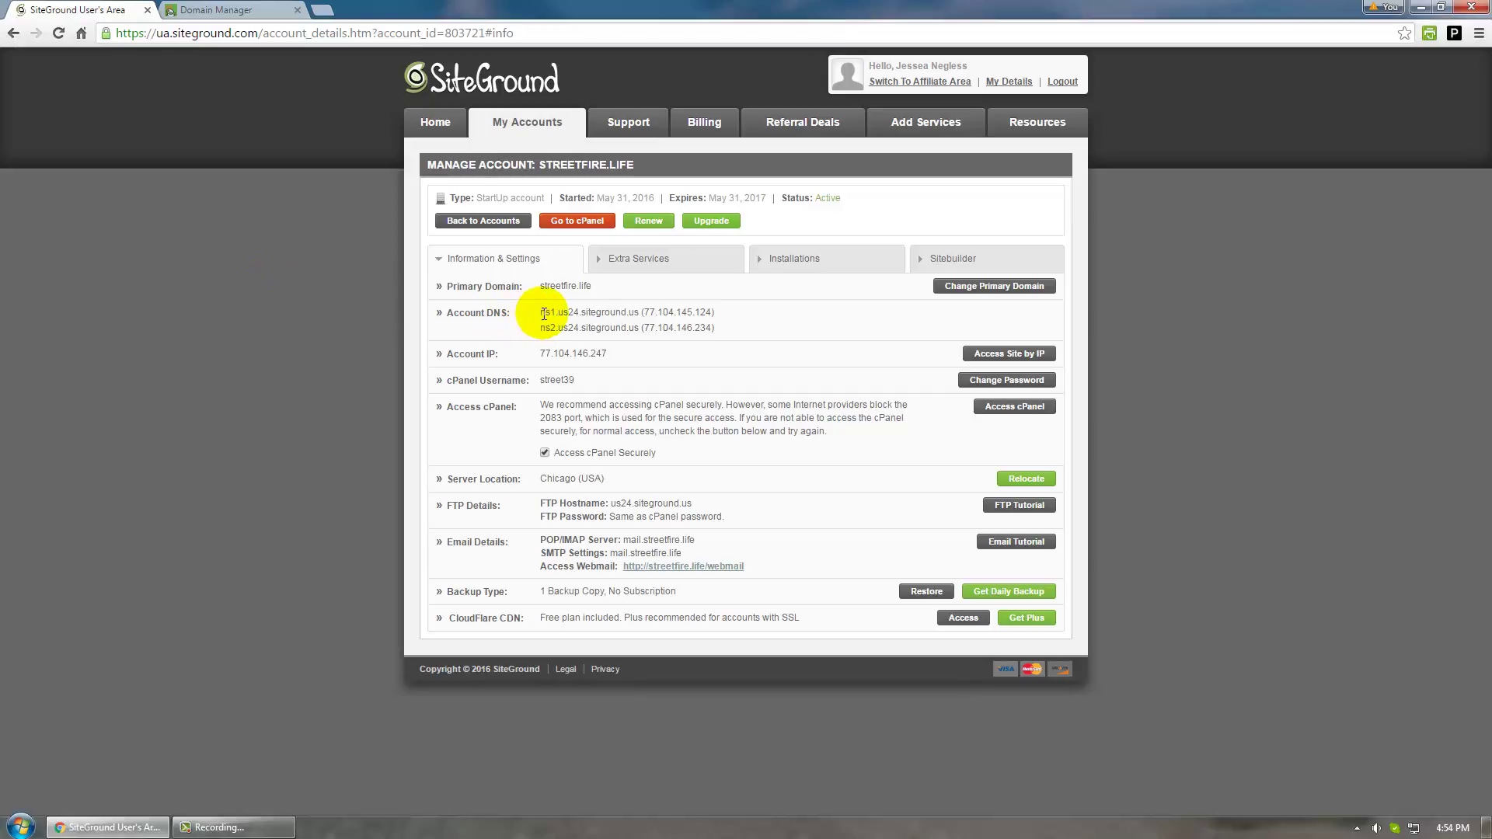
drag(541, 311, 640, 313)
key(ctrl+c)
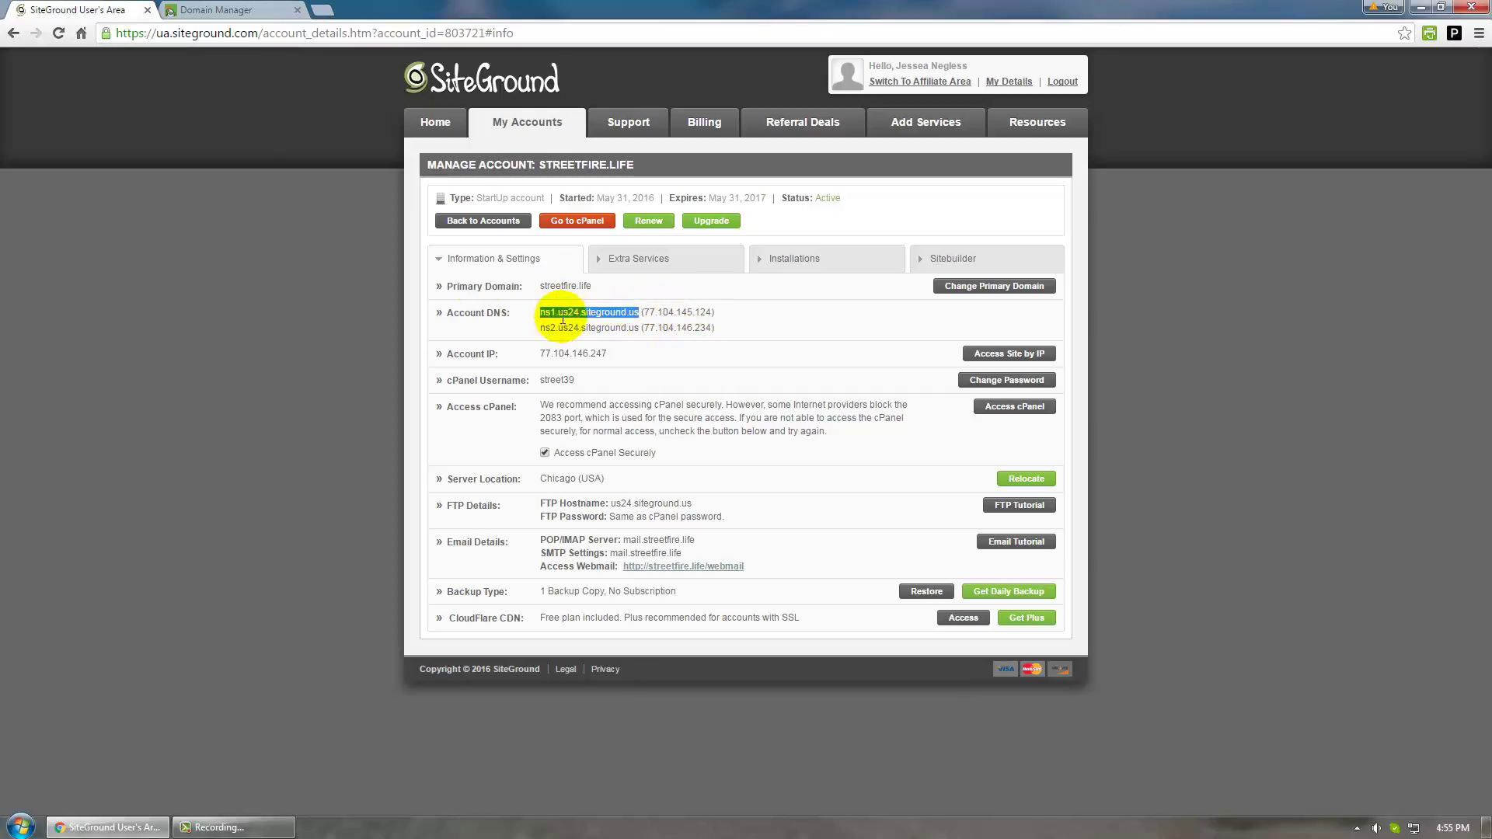
click(215, 10)
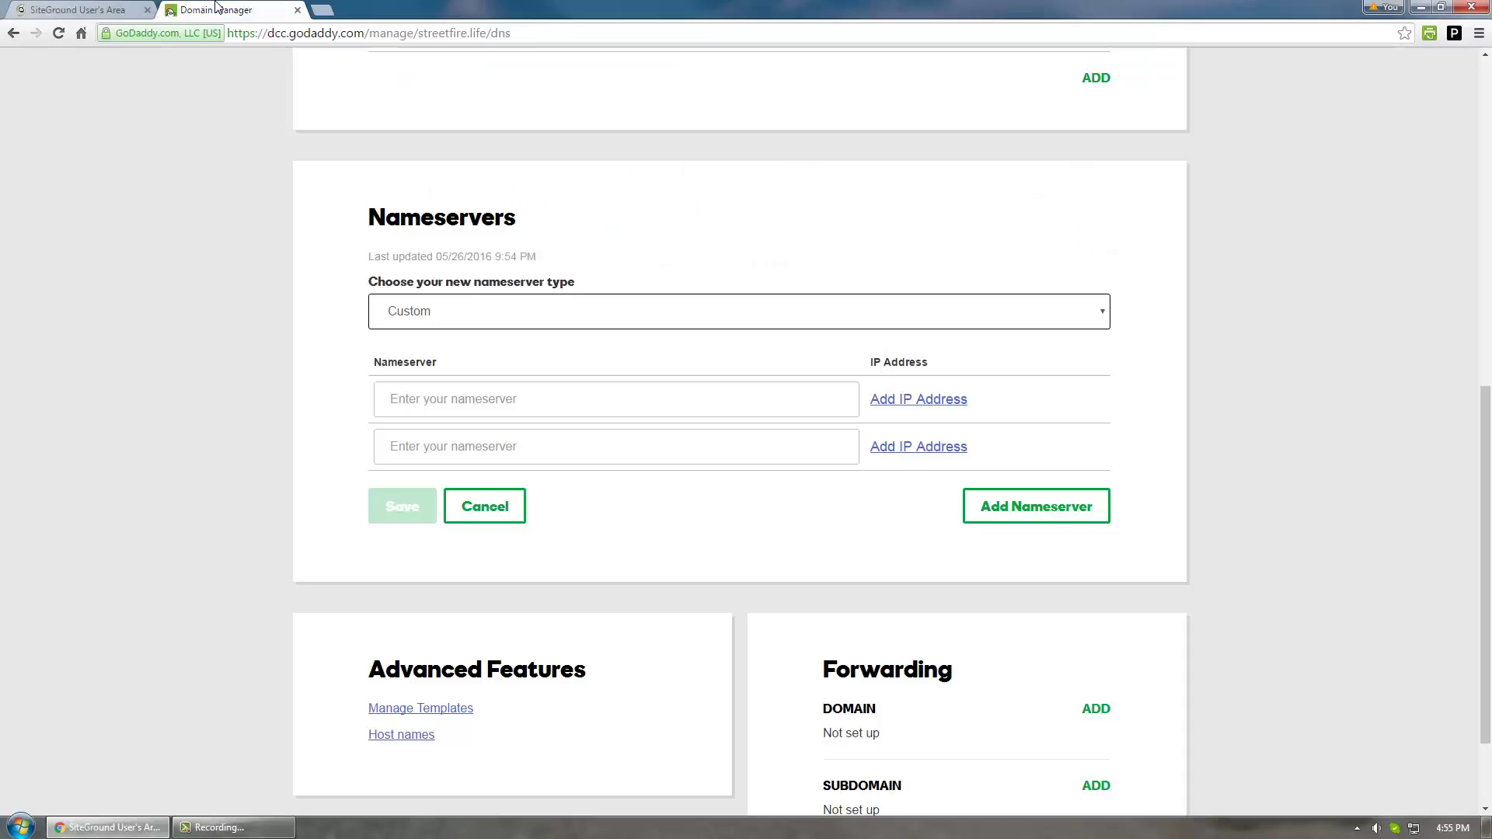
click(407, 400)
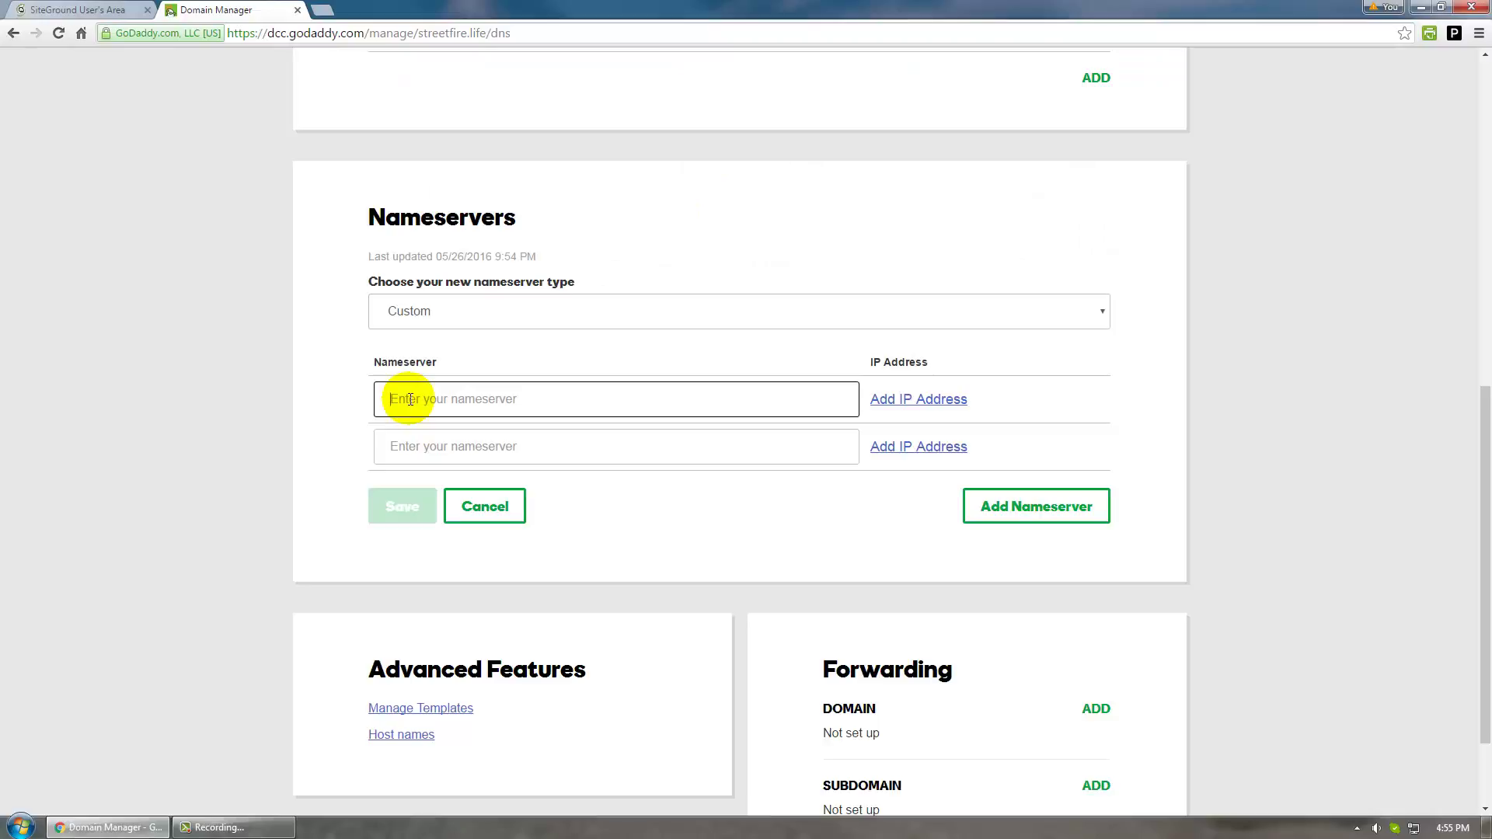
key(ctrl+v)
Copy ns2.us24.siteground.us from the SiteGround account details into GoDaddy's second nameserver entry and save the custom nameservers.
click(114, 8)
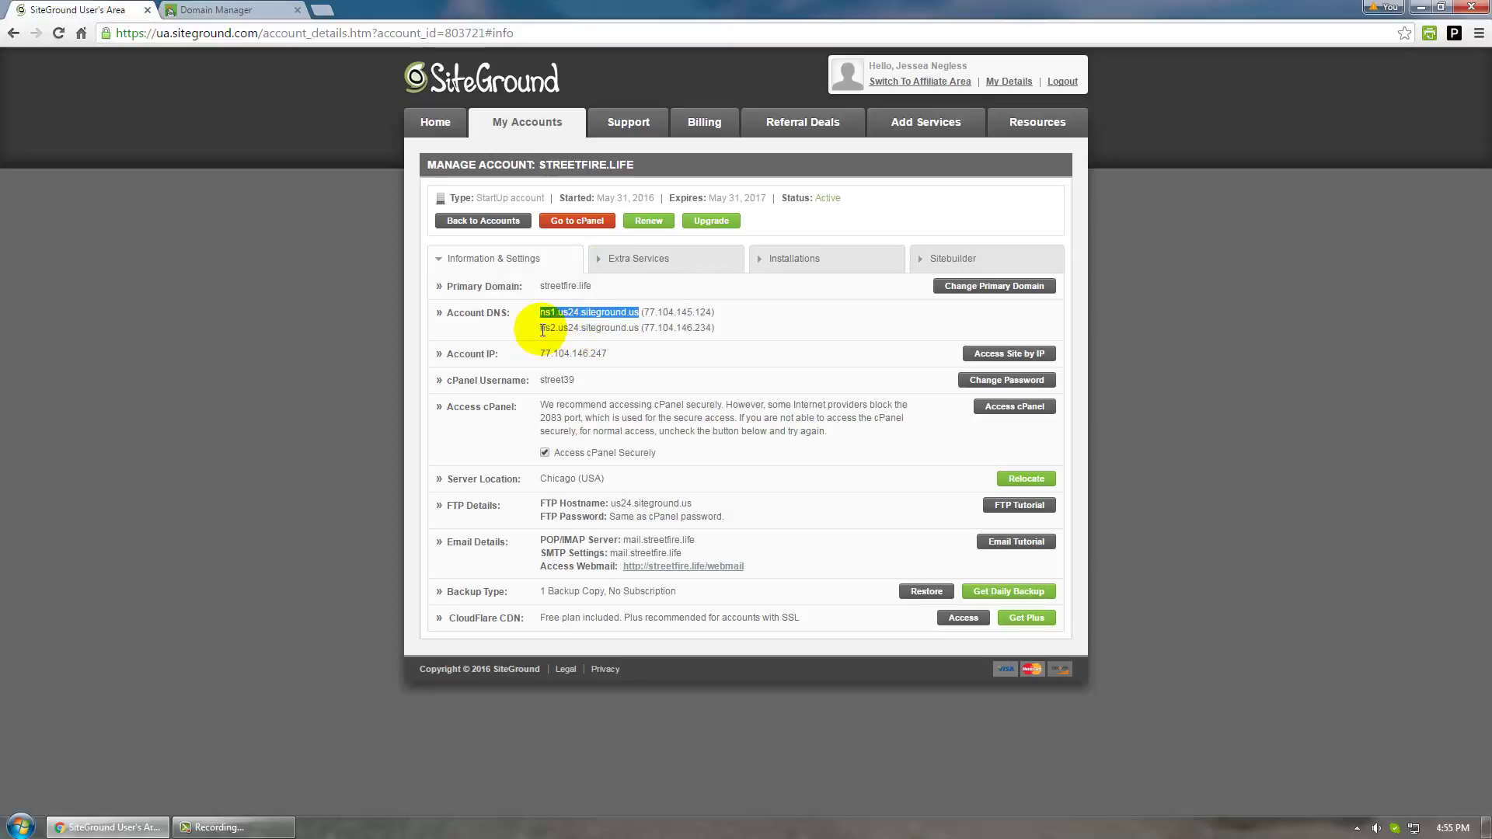
drag(542, 331, 641, 328)
key(ctrl+c)
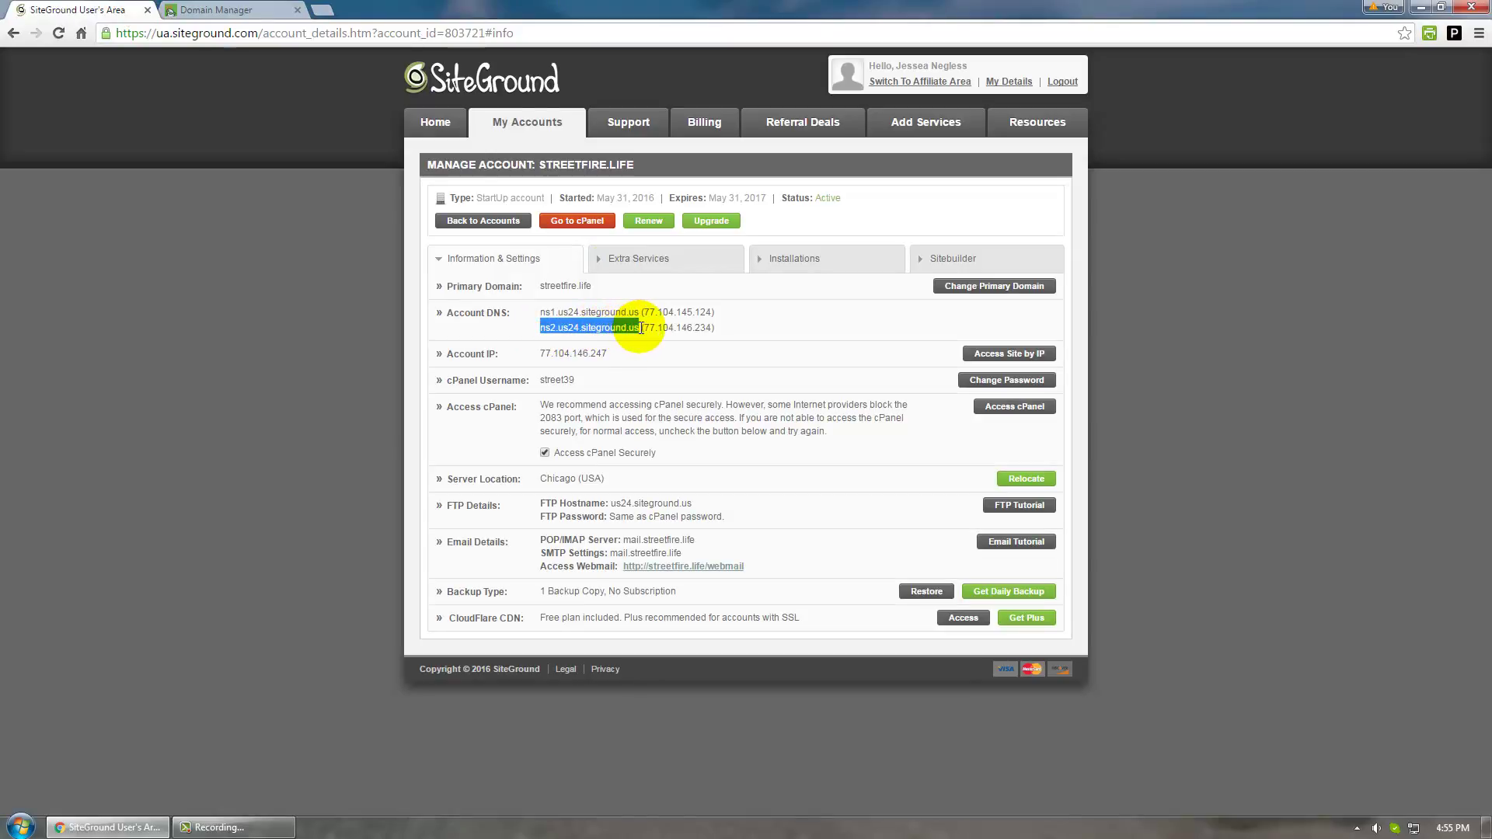
click(227, 9)
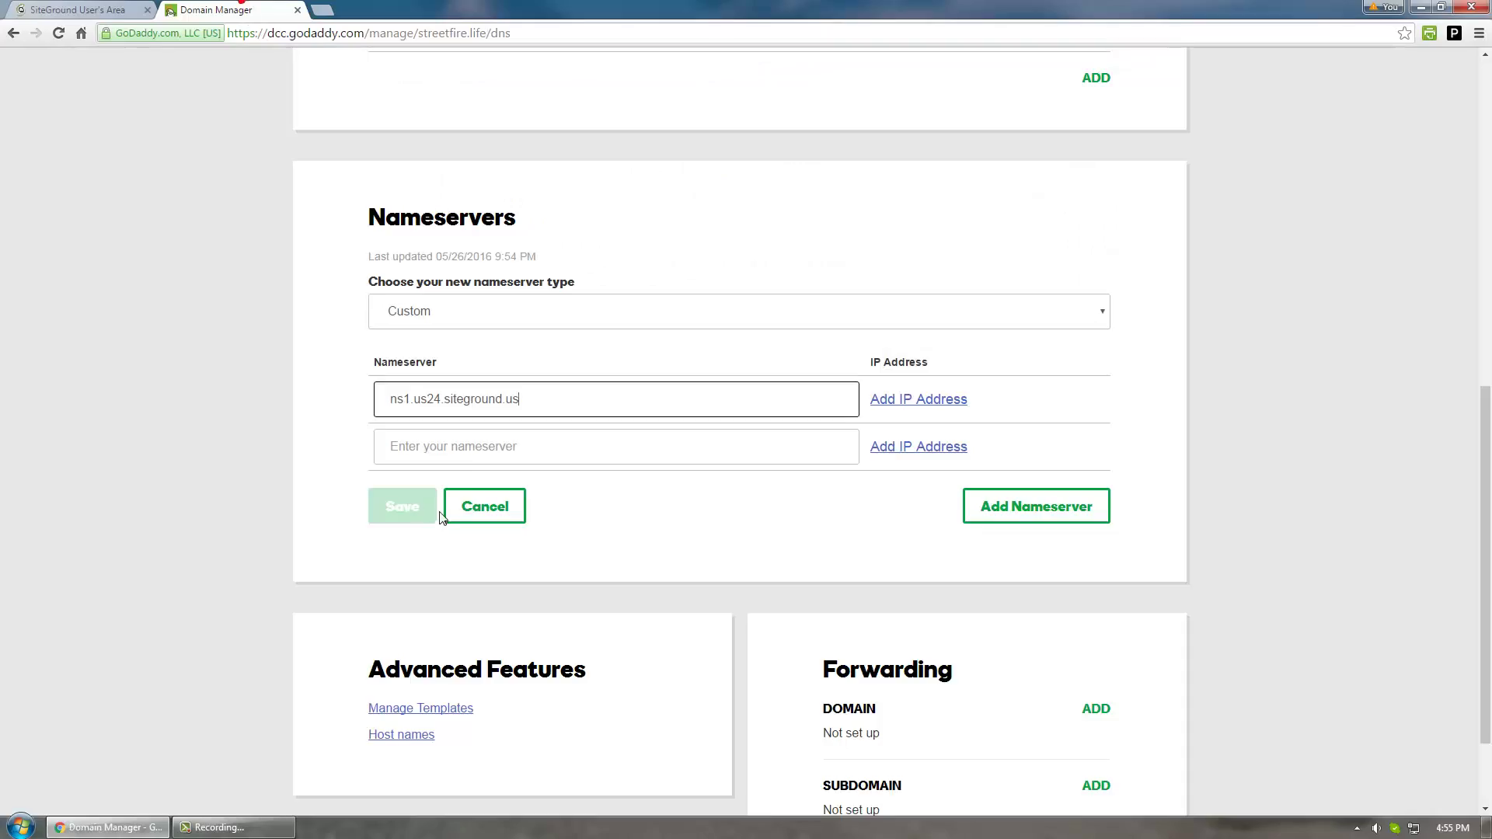
click(428, 451)
key(ctrl+v)
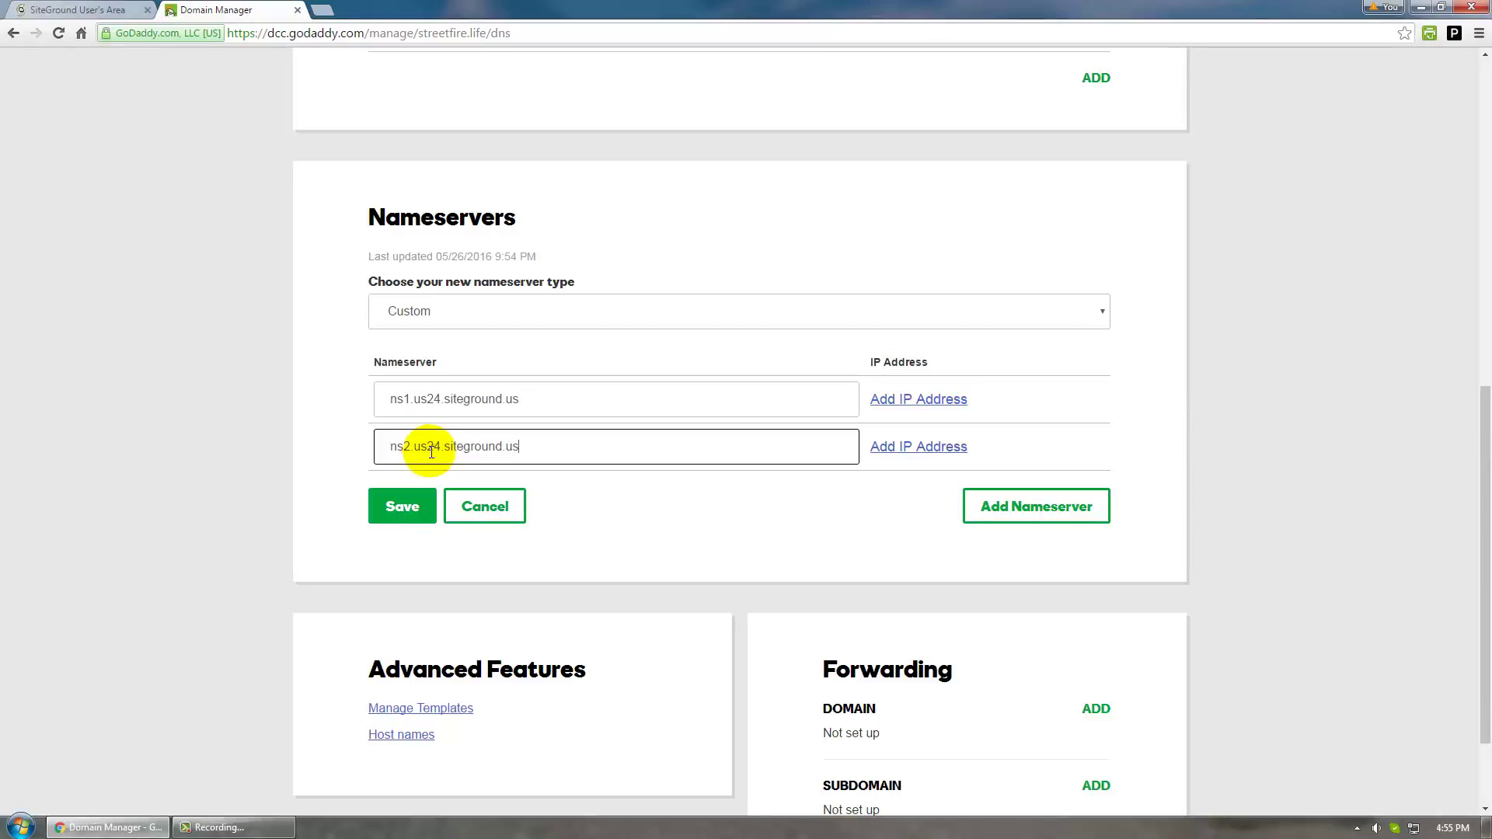
click(404, 506)
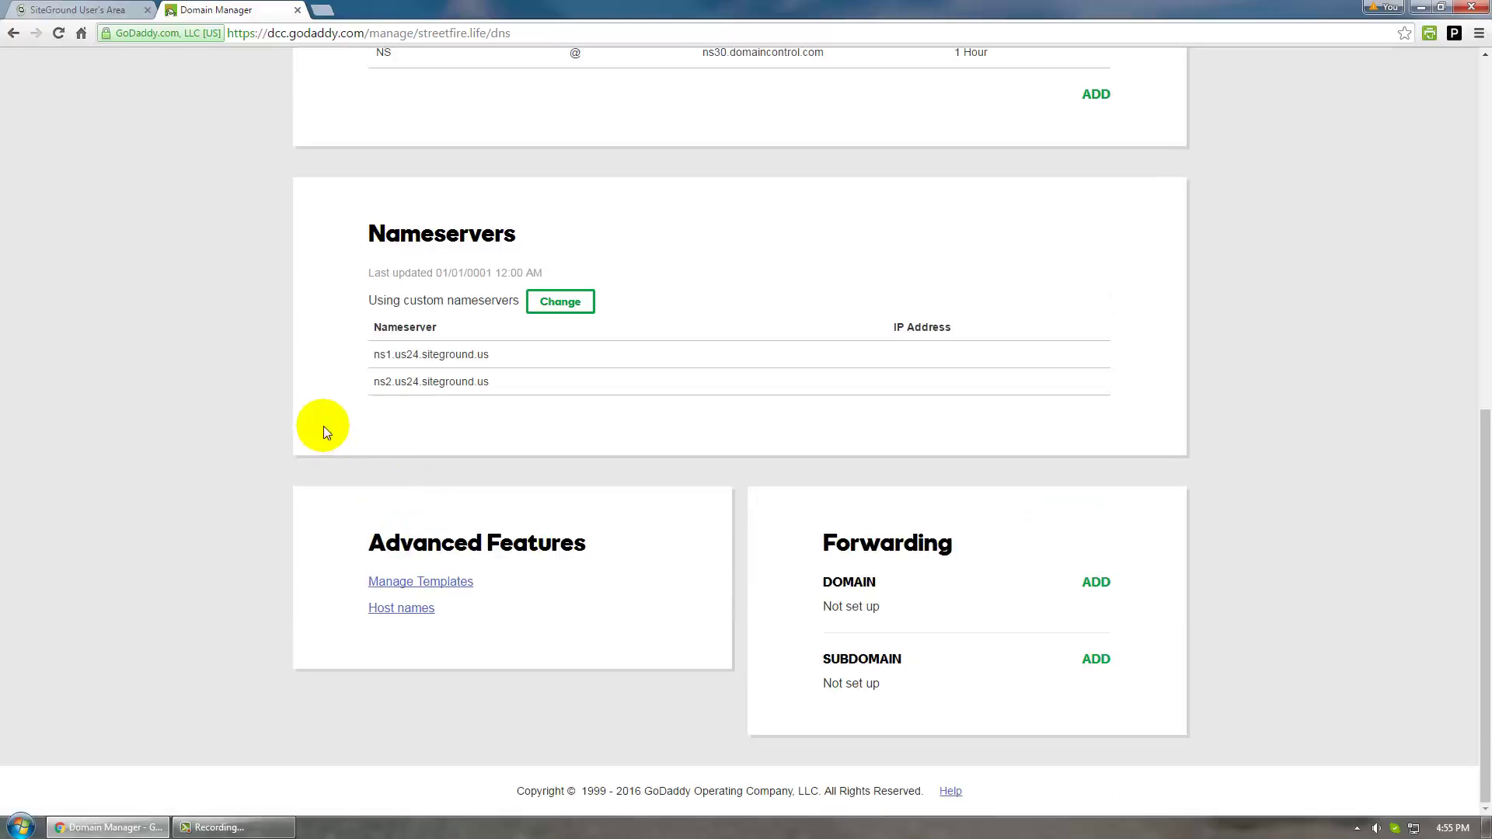
scroll(277, 420, up, 1)
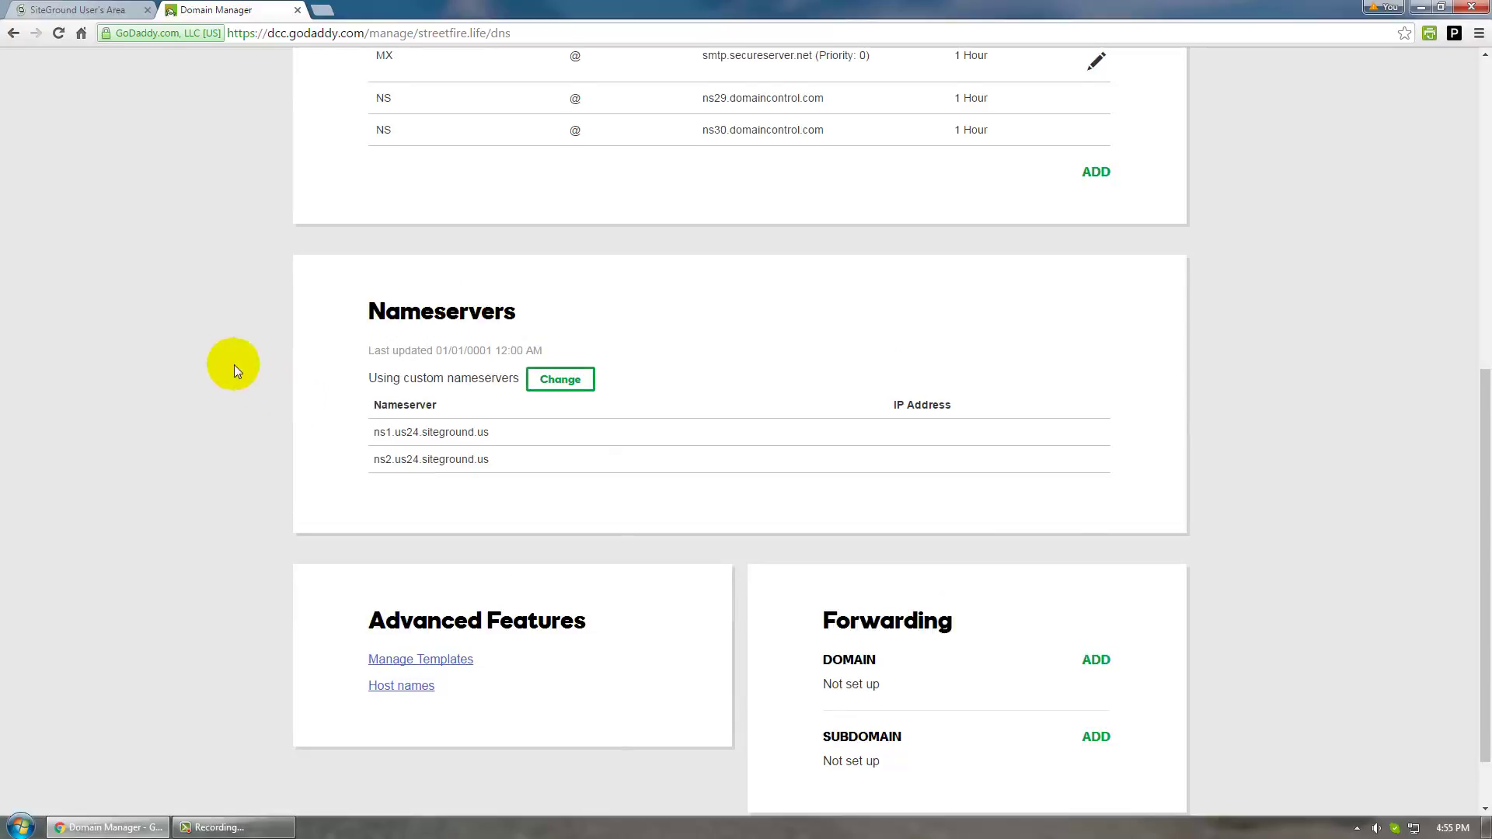
scroll(236, 369, up, 2)
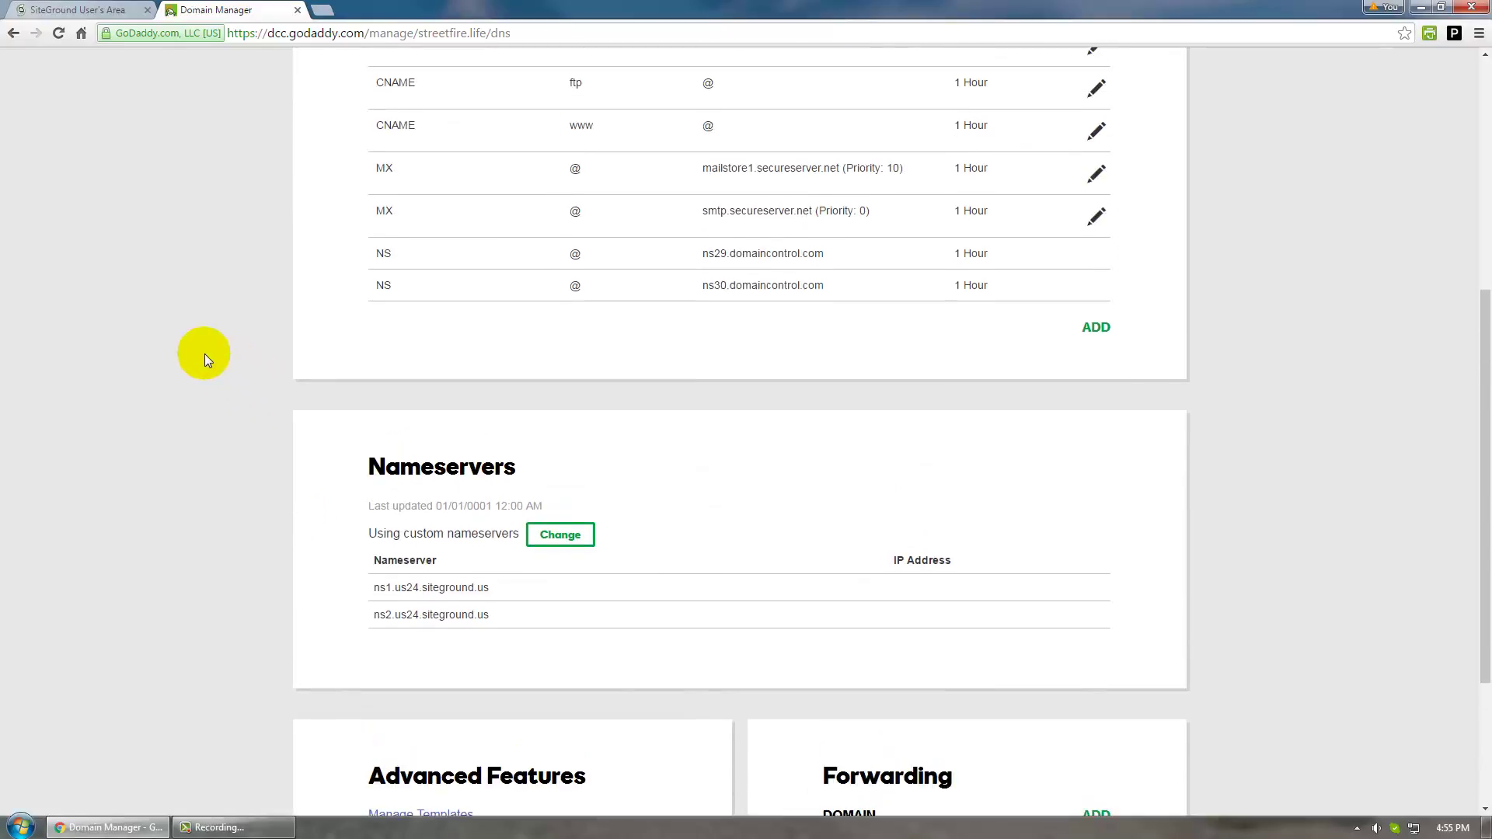